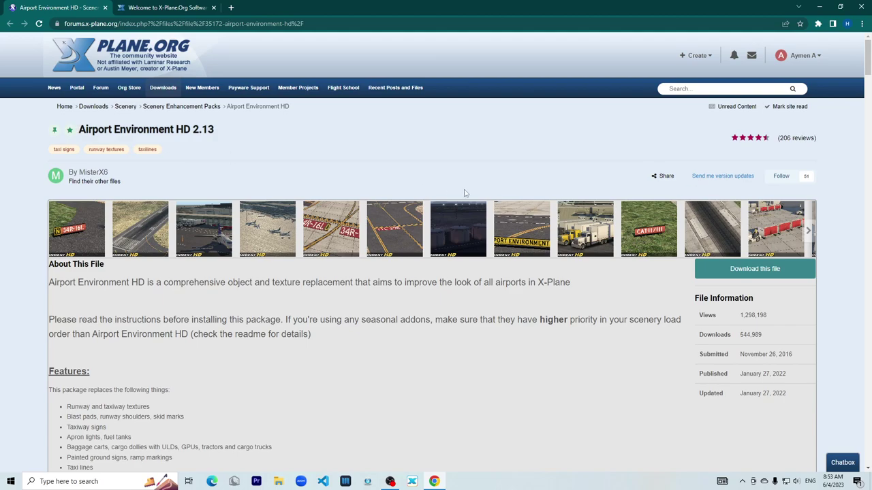
Download the Airport_Environment_HD_2.13.zip package from its X-Plane.org file page
click(717, 275)
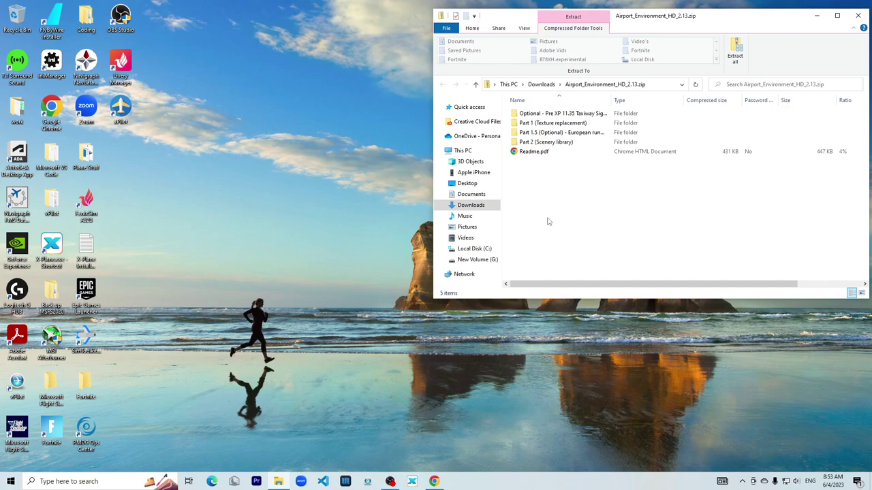
Open a second File Explorer window on Local Disk (C:) > X-Plane 12, beside the zip
right_click(279, 481)
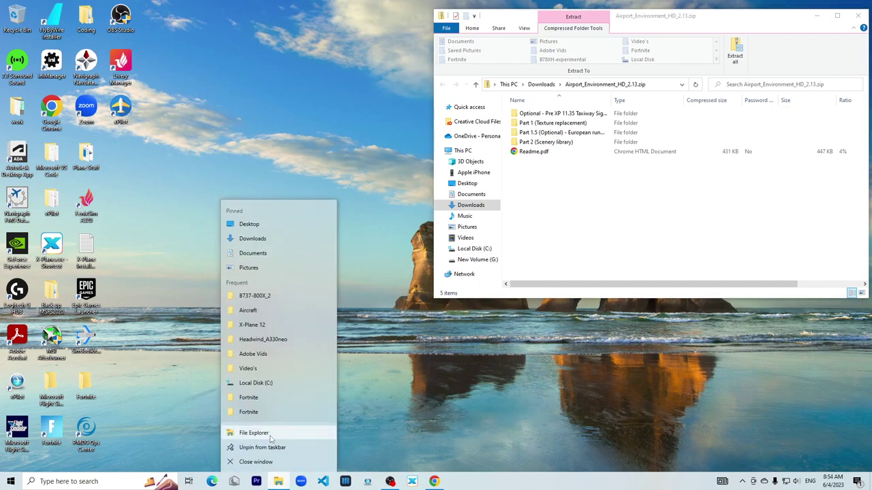
click(270, 439)
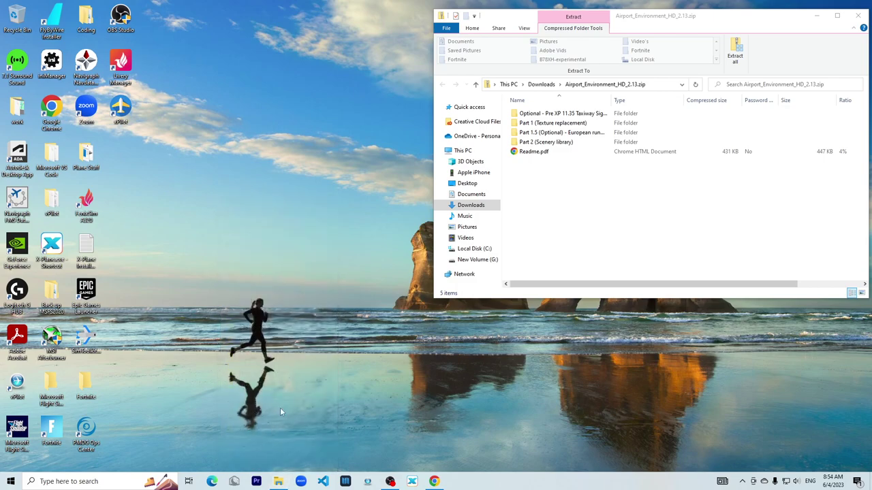
click(107, 251)
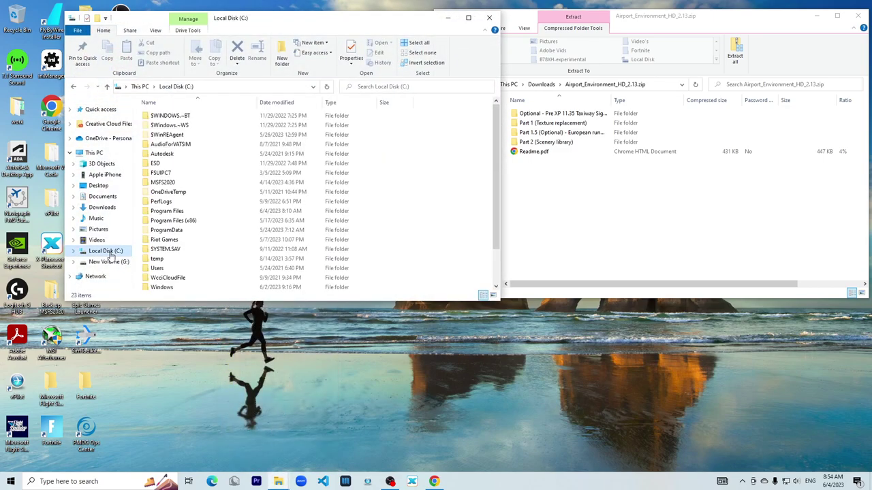
scroll(209, 252, down, 2)
double_click(201, 267)
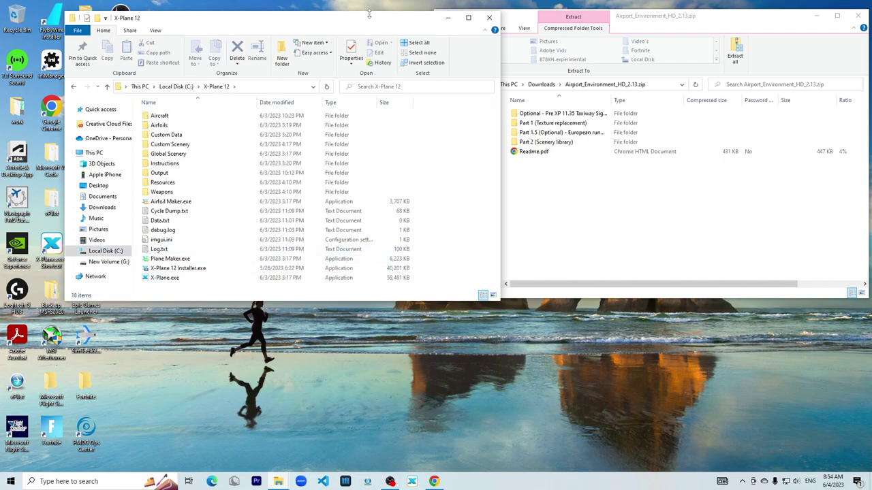
mouse_move(370, 24)
mouse_down()
mouse_move(354, 21)
mouse_move(369, 21)
mouse_up()
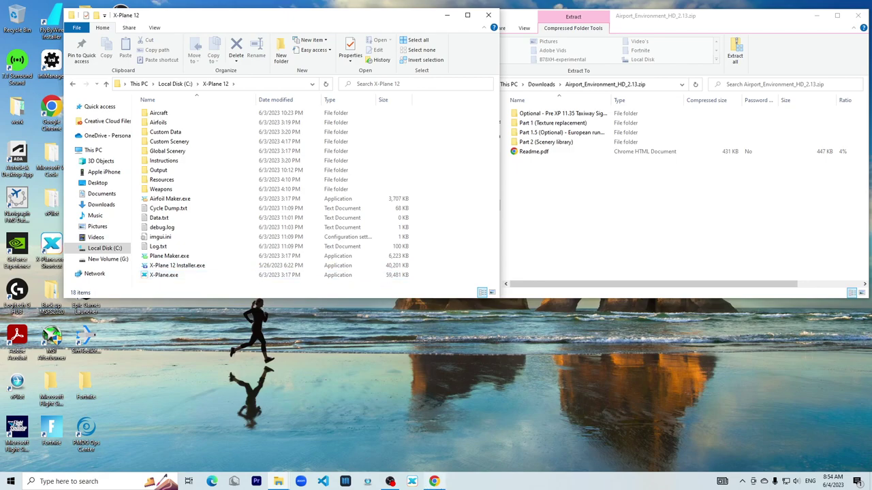
mouse_move(433, 480)
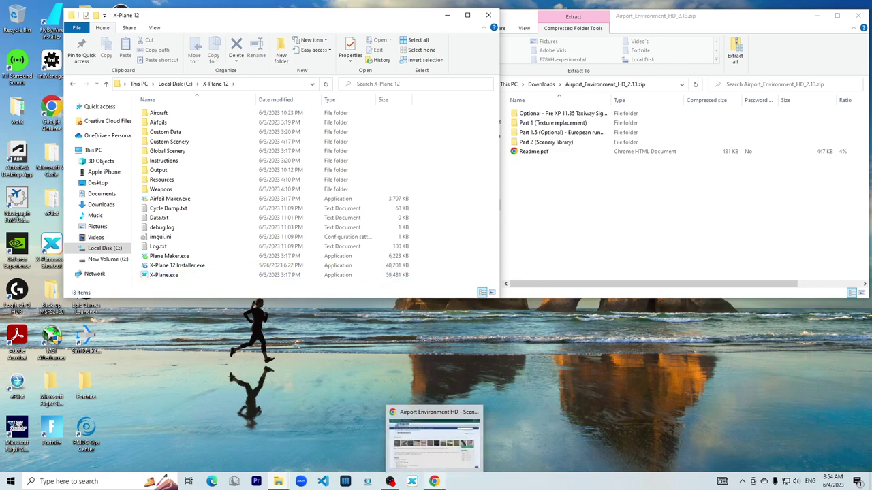
Shrink Chrome to a narrow lower-right window showing the Installation steps for Parts 1, 1.5 and 2
click(441, 484)
scroll(394, 313, down, 3)
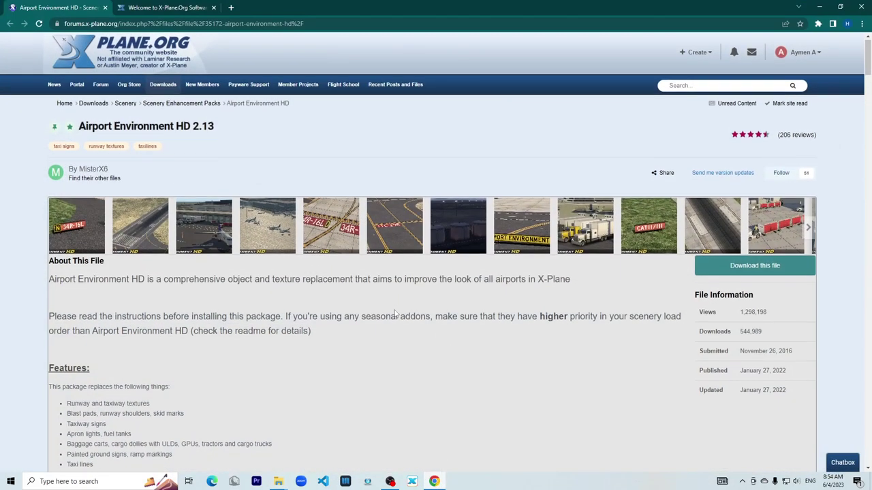
scroll(394, 313, down, 1)
click(840, 7)
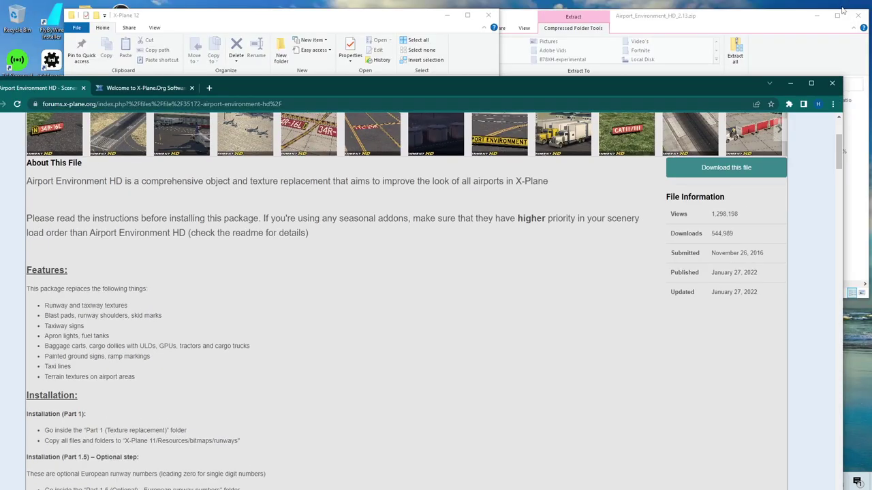
drag(519, 78, 544, 139)
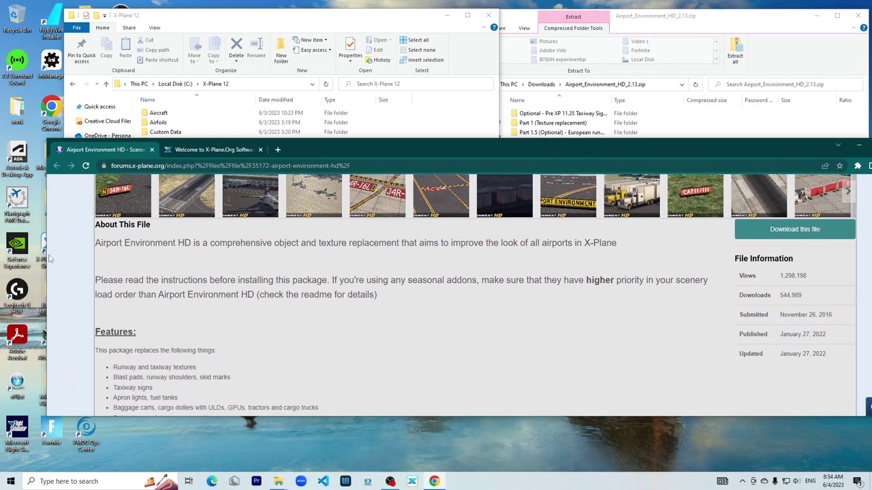
drag(49, 259, 344, 256)
drag(645, 141, 520, 237)
scroll(469, 187, down, 5)
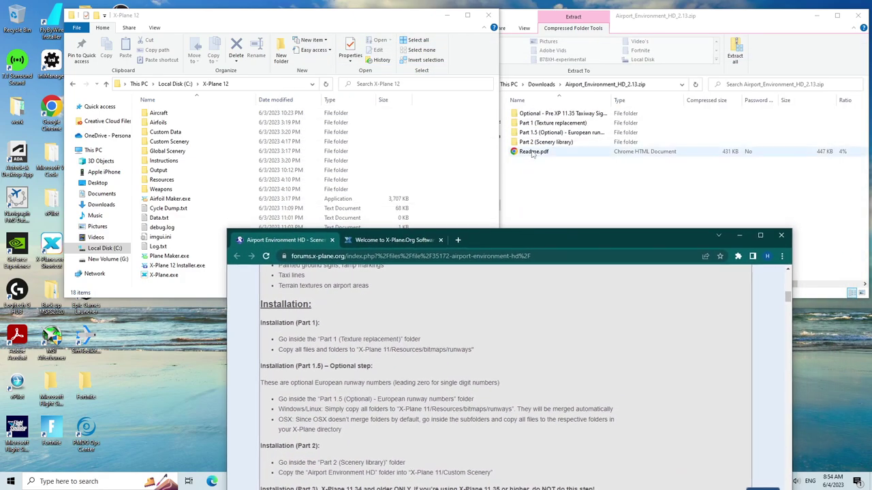
Take all eight items from the zip's Part 1 (Texture replacement) folder to the clipboard
double_click(552, 123)
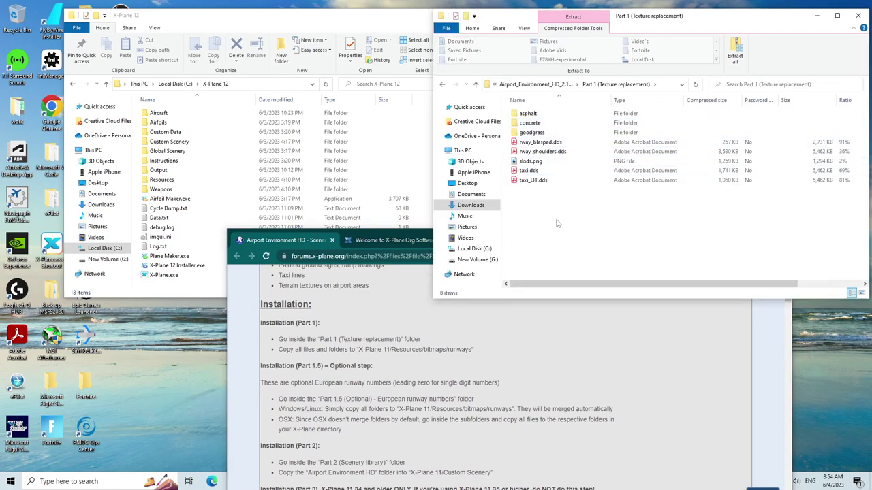
key(ctrl+a)
right_click(556, 151)
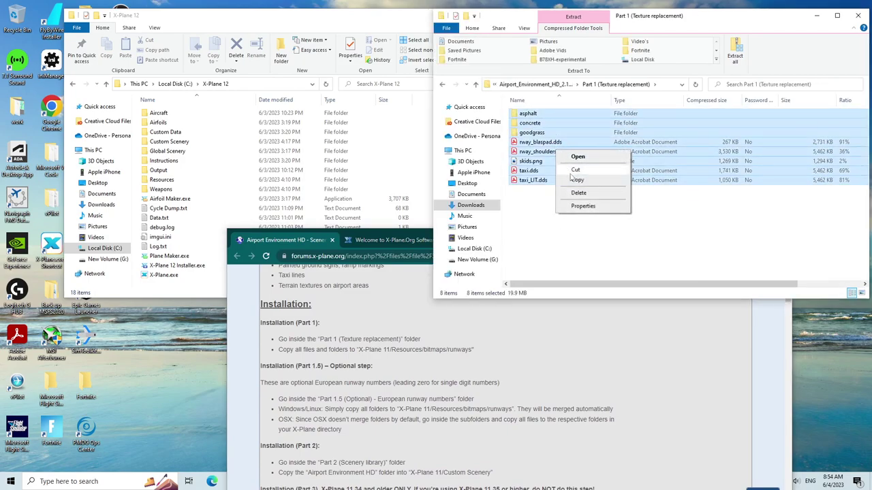
click(582, 180)
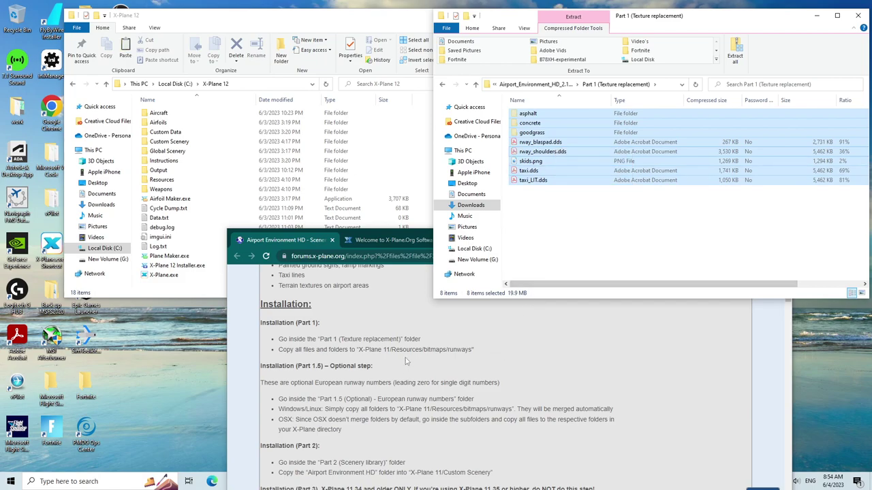
Paste them into X-Plane 12's Resources/bitmaps/runways folder
double_click(166, 179)
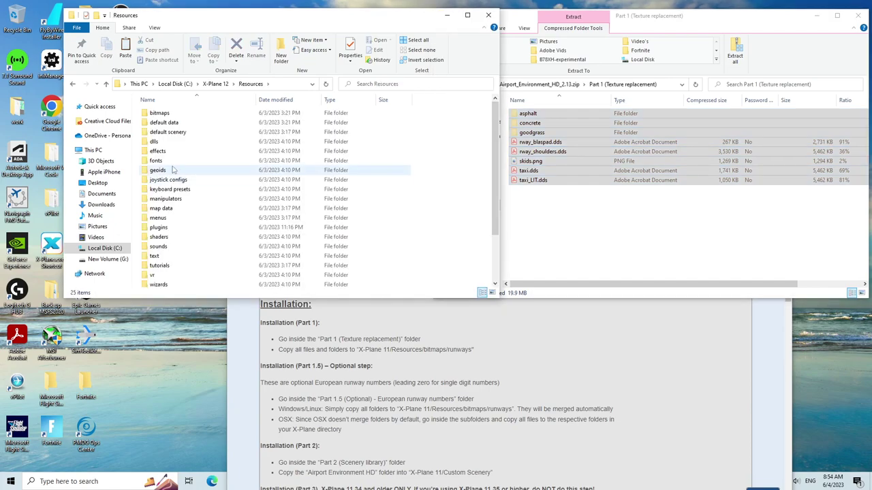
double_click(176, 113)
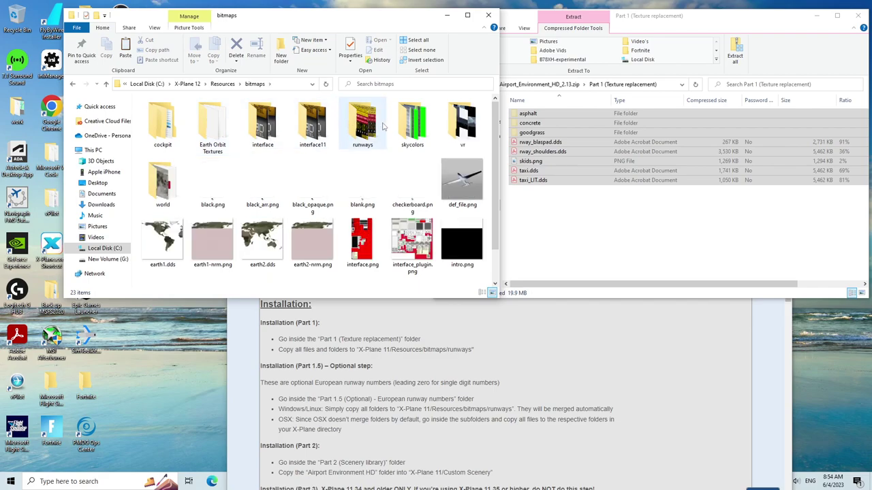
double_click(368, 126)
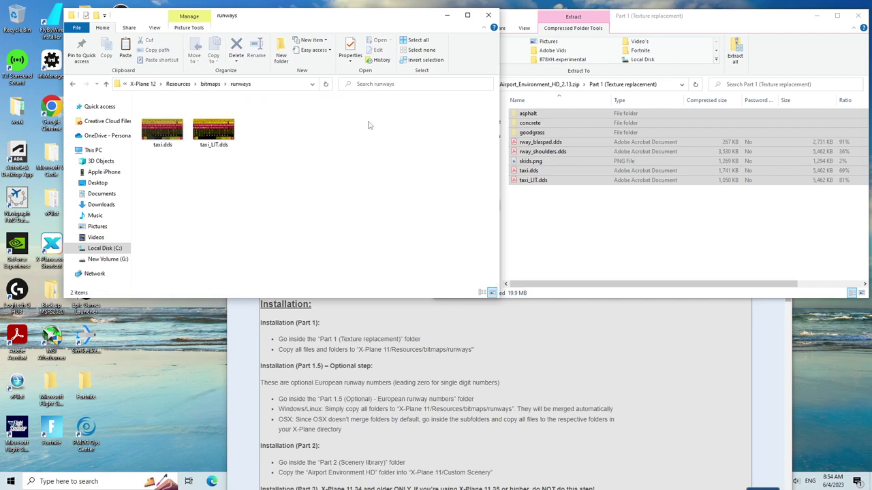
right_click(302, 176)
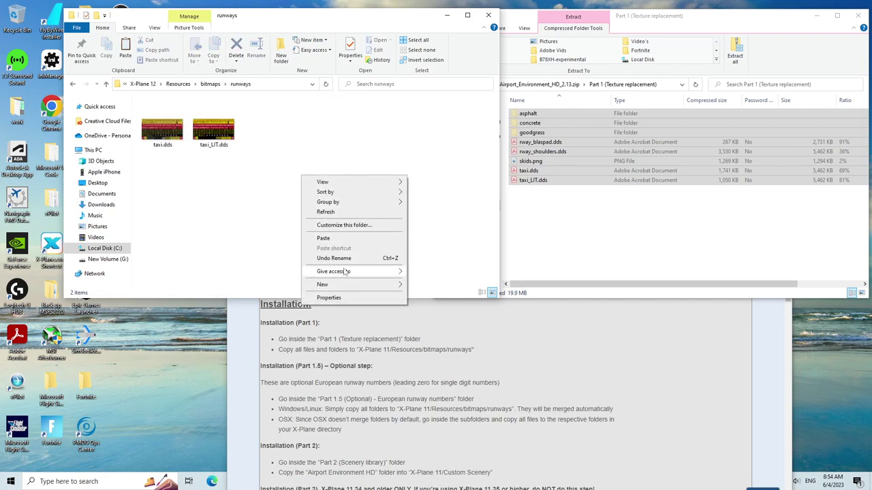
click(344, 238)
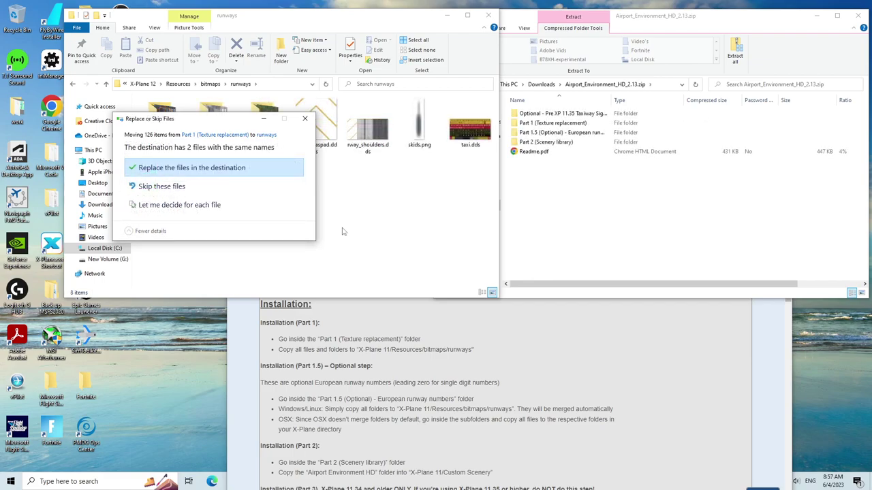
Replace the 2 same-named files so runways holds all eight Part 1 texture items
click(218, 168)
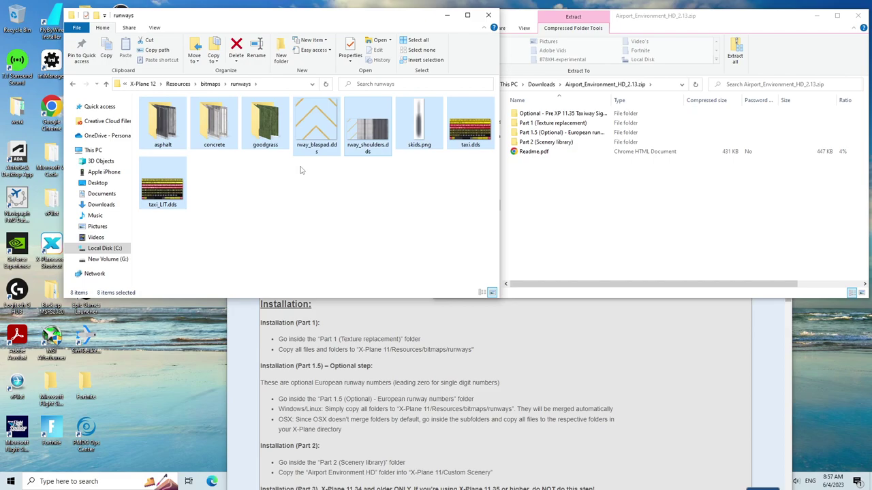
mouse_move(385, 21)
mouse_down()
mouse_move(361, 20)
mouse_move(386, 19)
mouse_up()
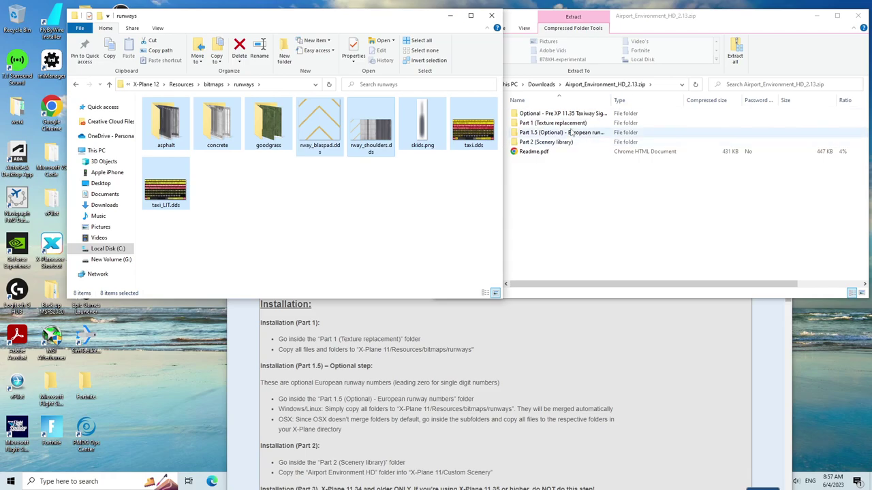
scroll(348, 385, down, 1)
scroll(348, 389, up, 1)
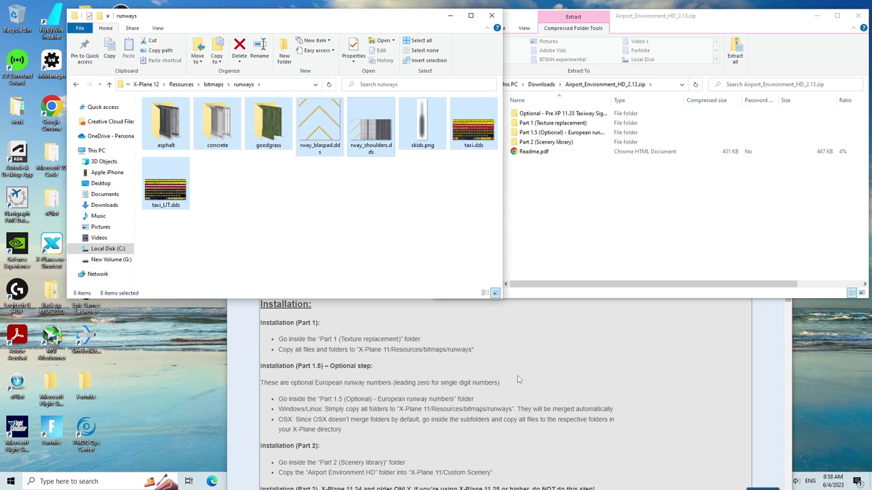
Look inside Part 1.5 European runway numbers' asphalt and concrete folders, then return to the zip root
double_click(605, 134)
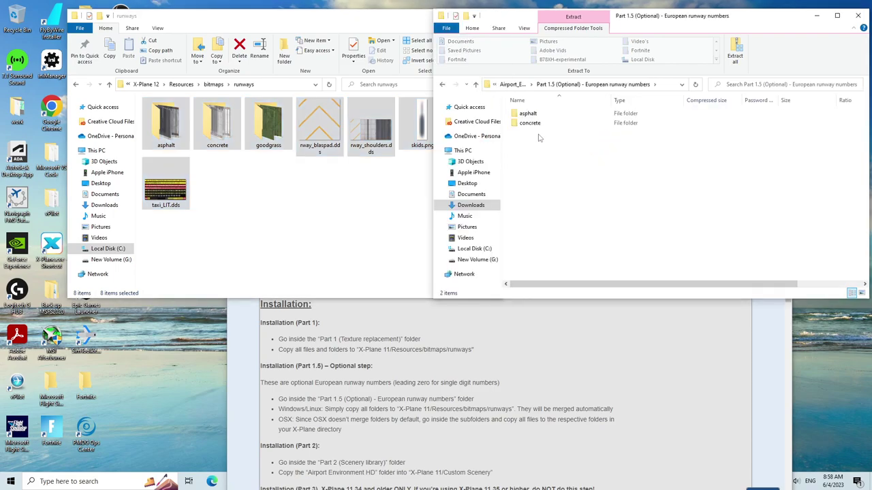
drag(538, 137, 569, 108)
right_click(570, 107)
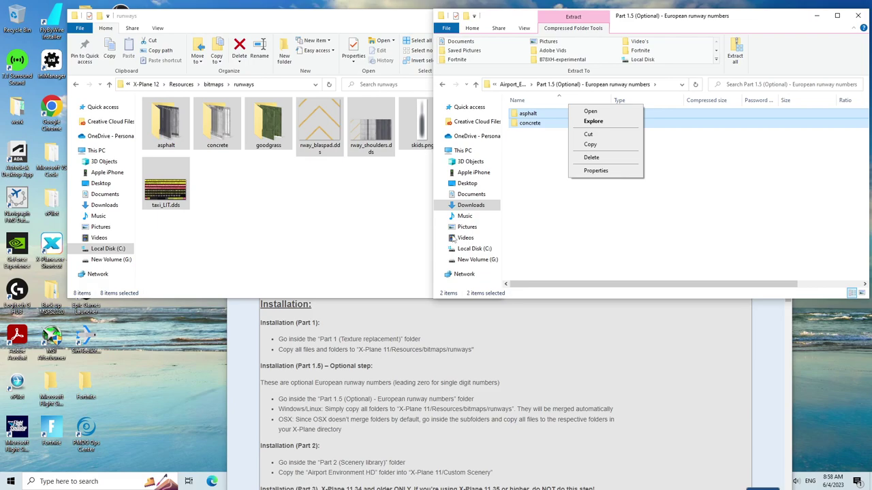
click(664, 251)
click(442, 85)
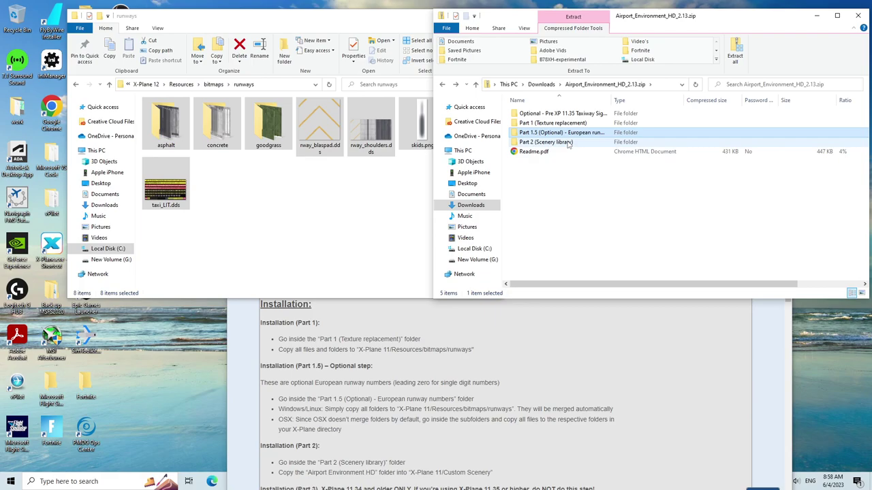
Cut the Airport Environment HD folder from Part 2 (Scenery library)
double_click(568, 142)
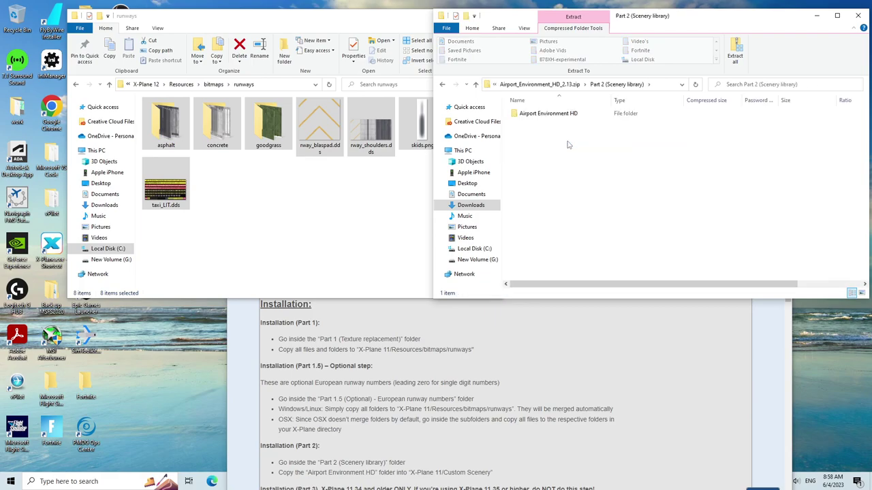
click(563, 115)
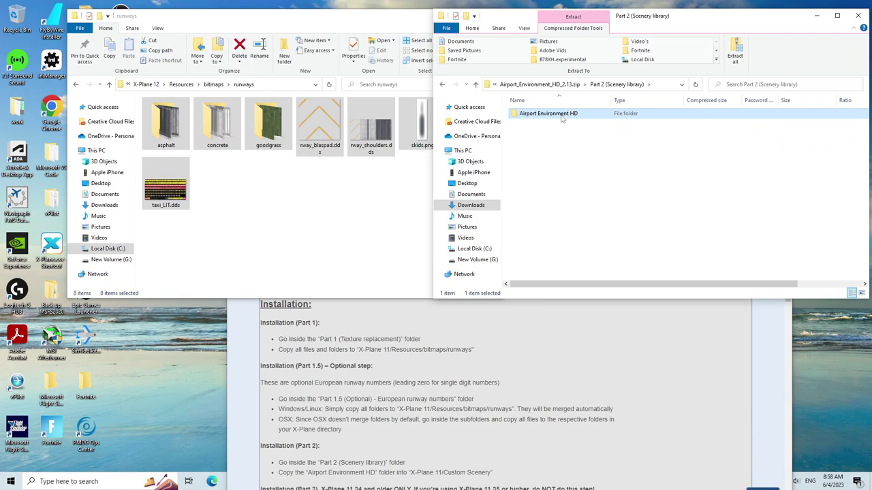
right_click(563, 117)
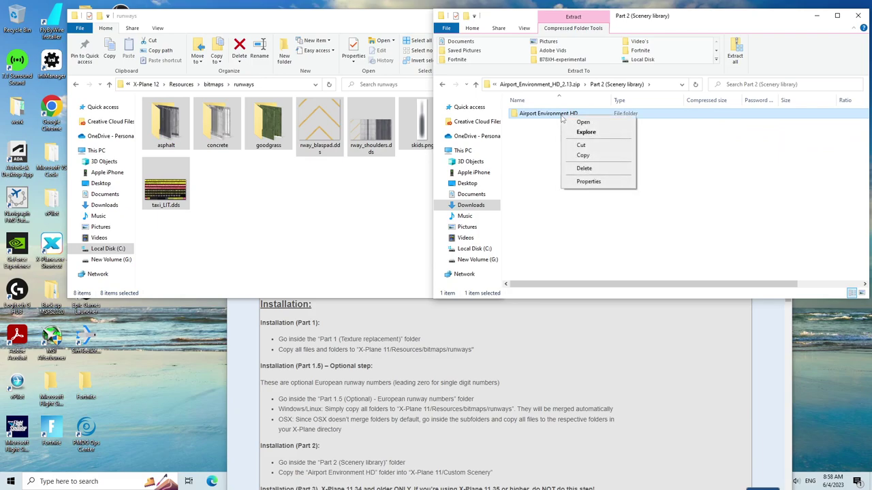
click(584, 155)
Paste Airport Environment HD into X-Plane 12's Custom Scenery folder
click(334, 205)
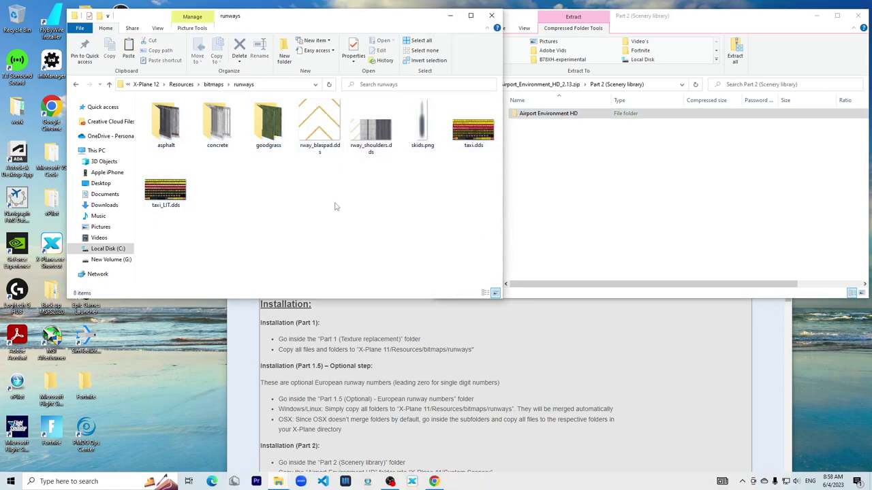
click(156, 84)
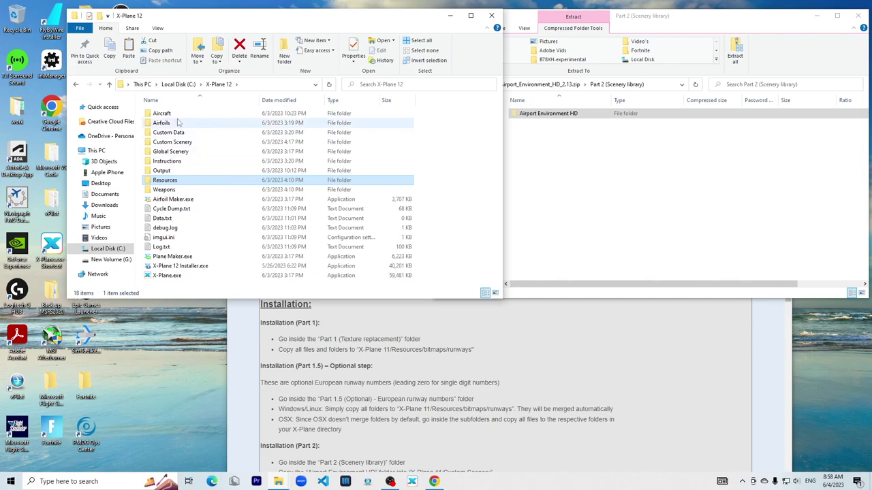
click(184, 143)
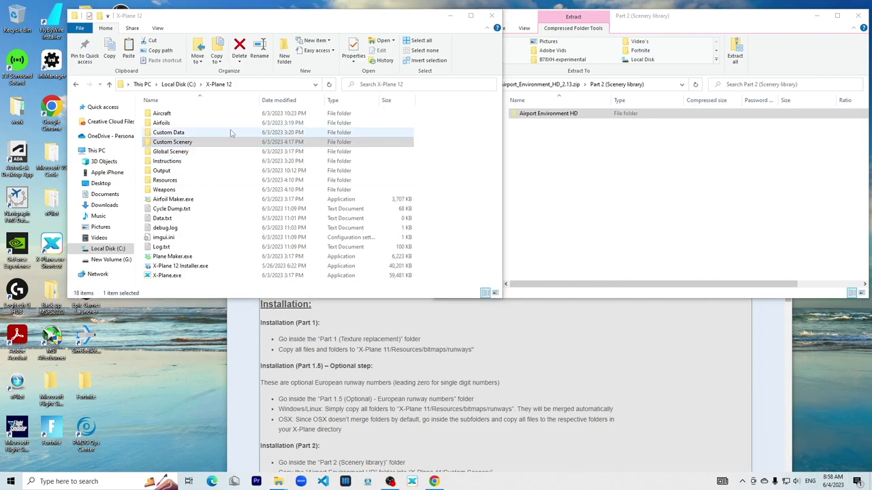
double_click(172, 142)
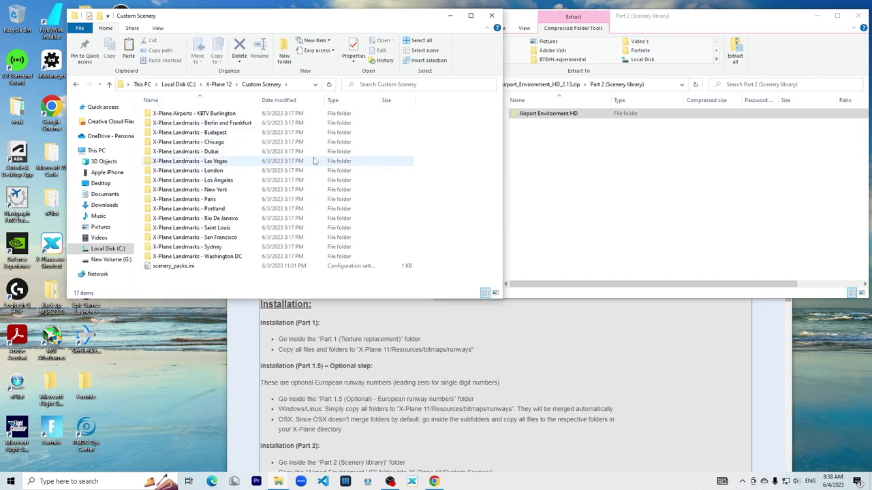
right_click(439, 161)
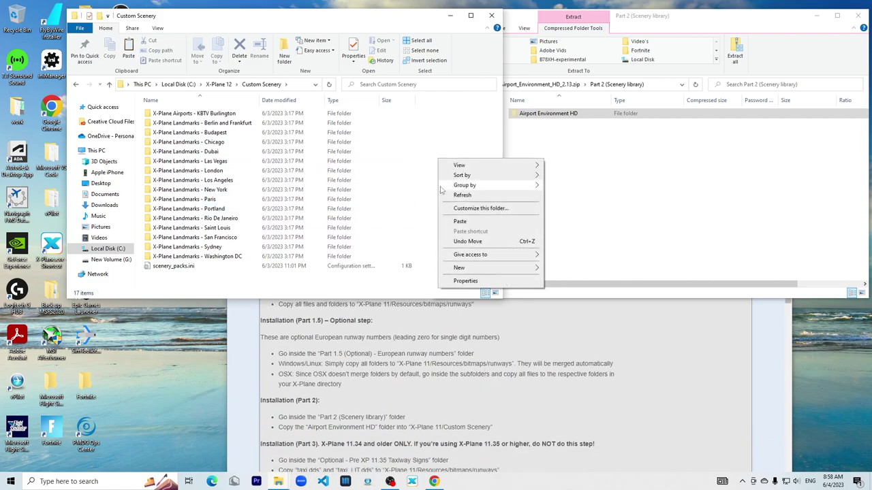
click(479, 224)
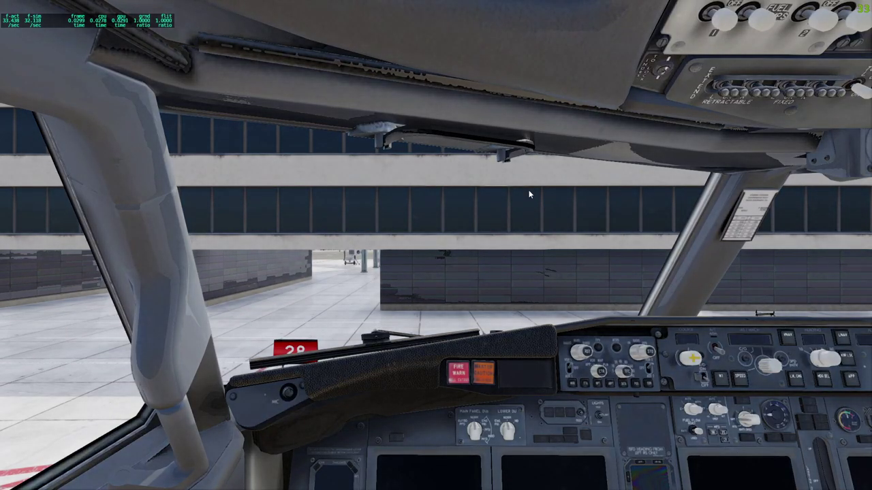
Switch X-Plane 12 to an outside view (Shift+3) and raise the camera above the airport
key(shift+3)
key(Up)
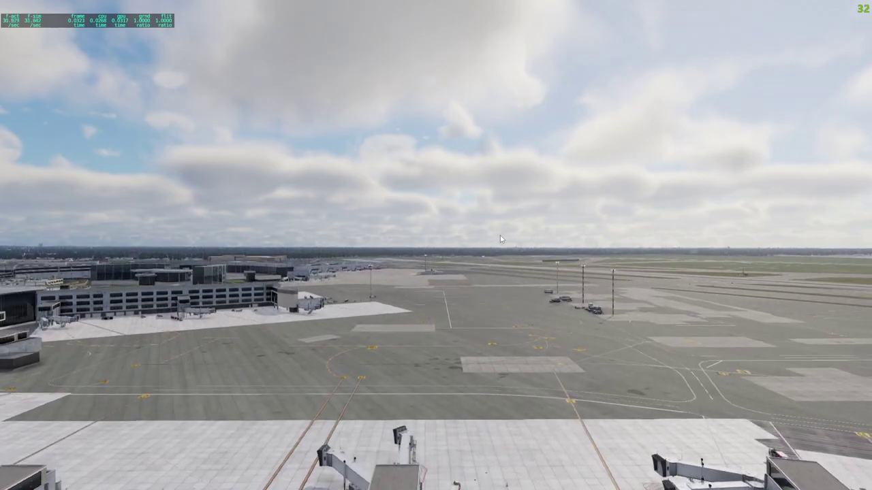